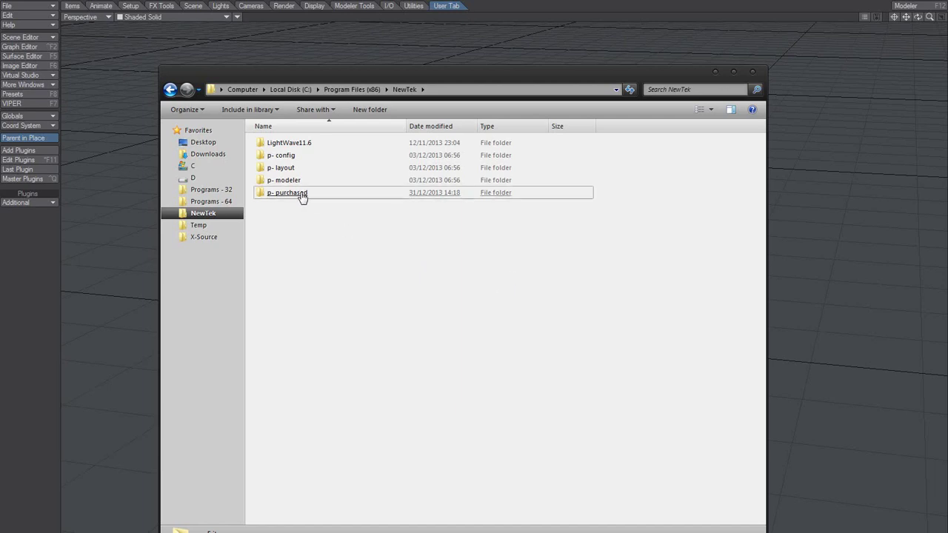
# Step: In Explorer, open p- purchased\CageDeformer106, check its folder path, and select the Win32 folder
pyautogui.moveTo(303, 197); pyautogui.dragTo(326, 286)
pyautogui.click(296, 195)
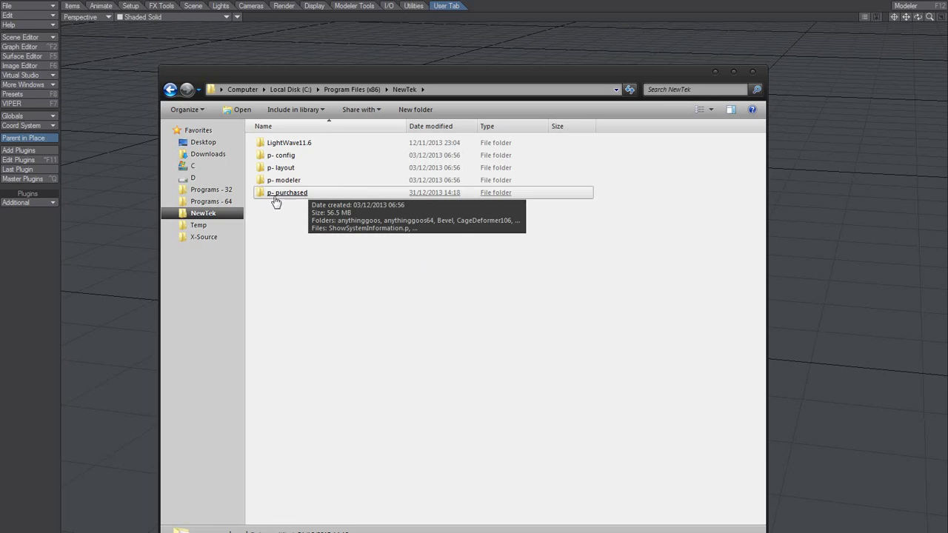
pyautogui.doubleClick(296, 195)
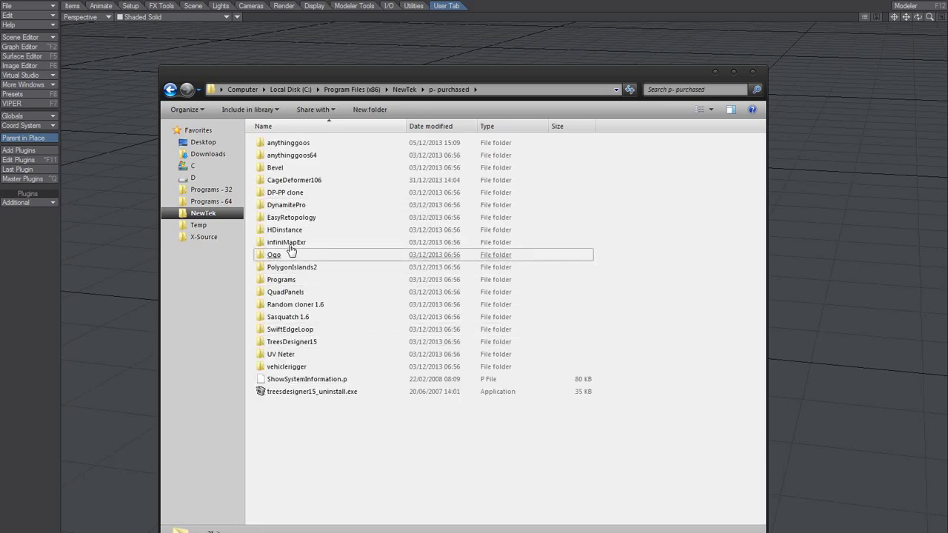
pyautogui.doubleClick(304, 181)
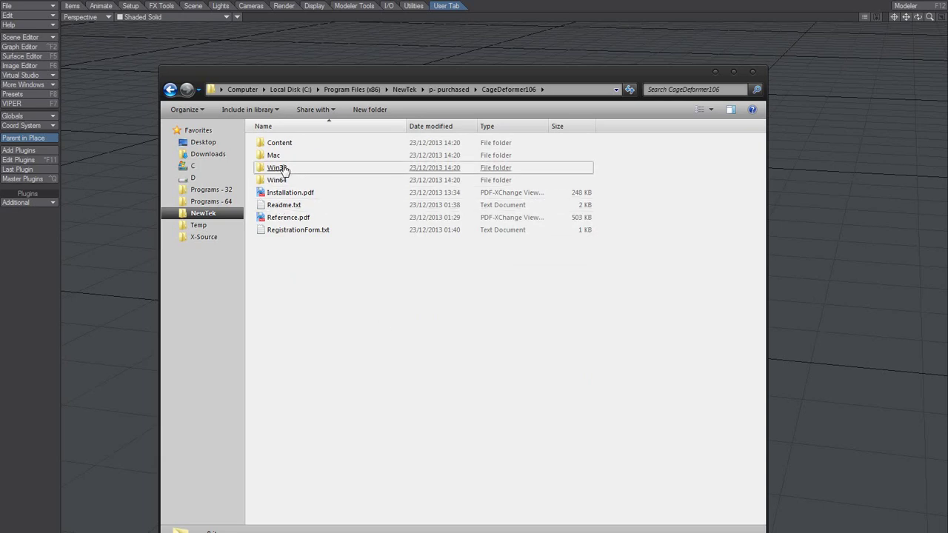
pyautogui.click(575, 90)
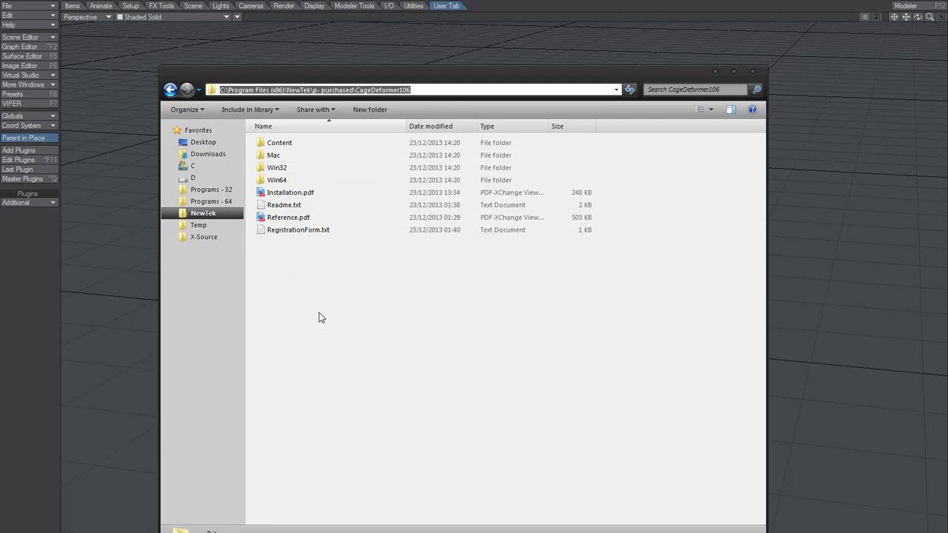
pyautogui.click(389, 317)
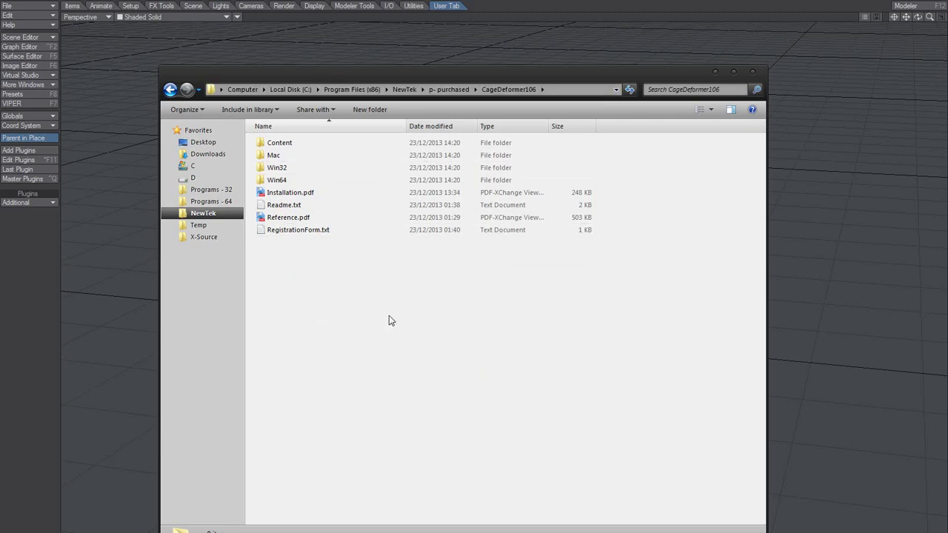
pyautogui.click(283, 171)
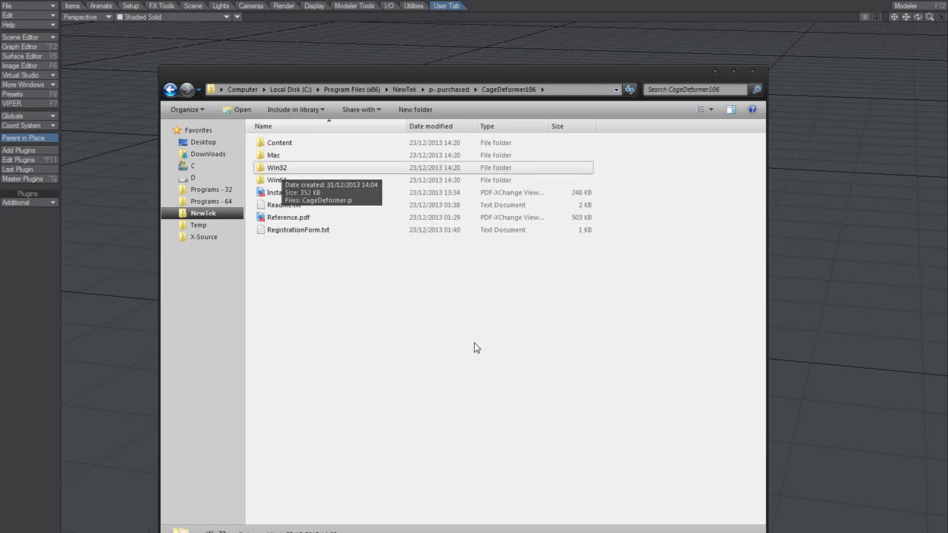
# Step: In Layout's Edit Plug-ins (Ctrl+F11), load CageDeformer.p from CageDeformer106\Win32, registering 6 plug-ins
pyautogui.click(515, 4)
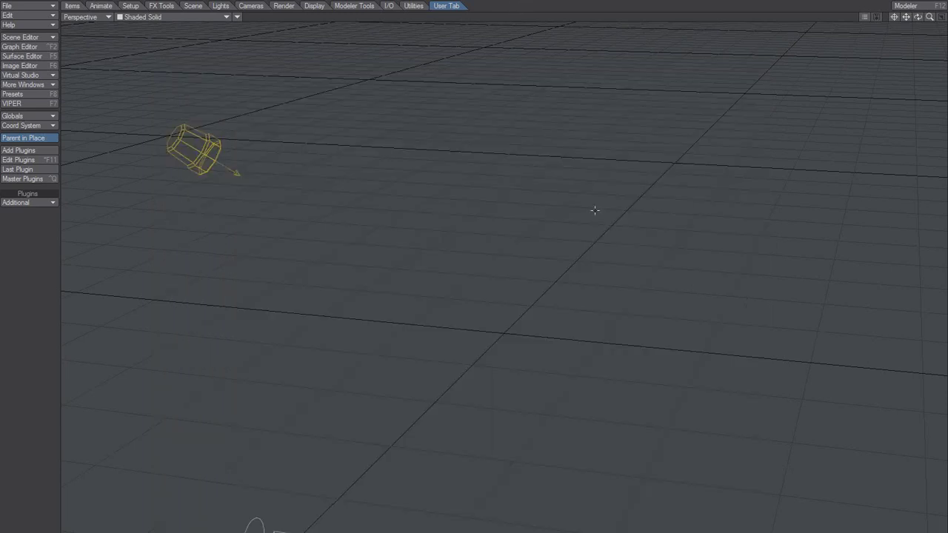
pyautogui.hotkey('ctrl', 'F11')
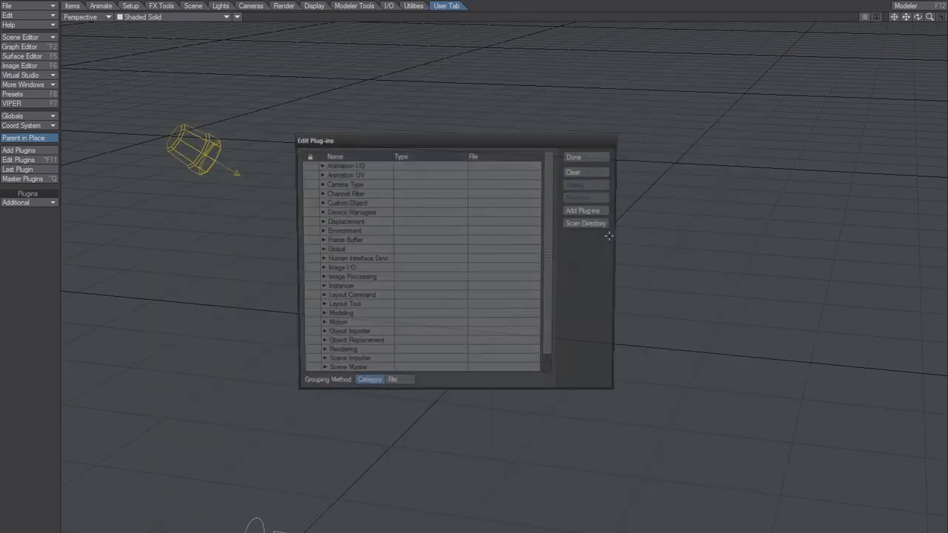
pyautogui.click(595, 209)
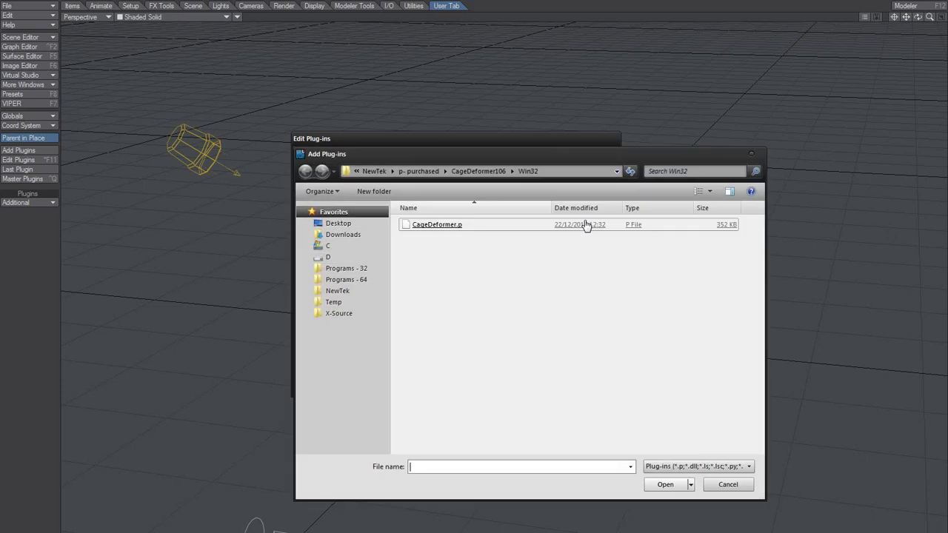
pyautogui.click(569, 168)
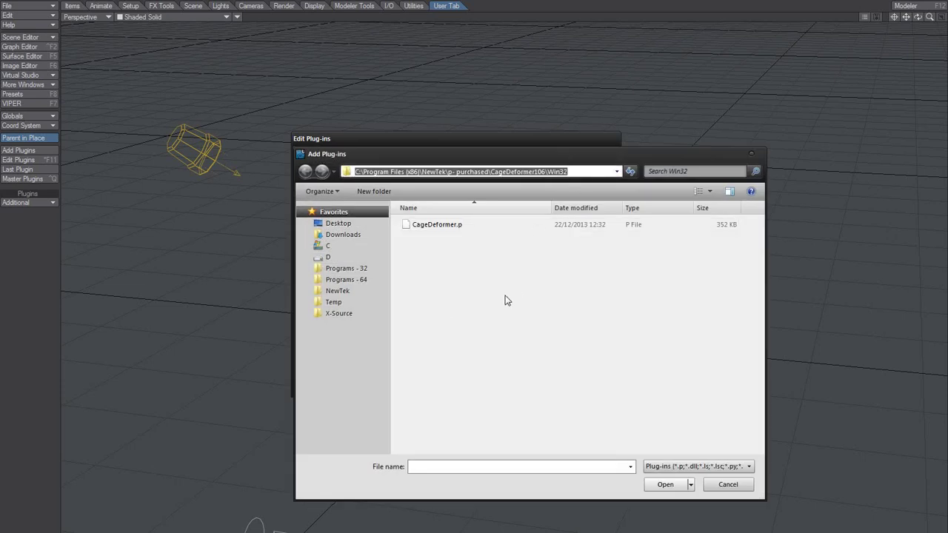
pyautogui.press('End')
pyautogui.press('BackSpace')
pyautogui.press('BackSpace')
pyautogui.press('BackSpace')
pyautogui.press('BackSpace')
pyautogui.press('BackSpace')
pyautogui.press('BackSpace')
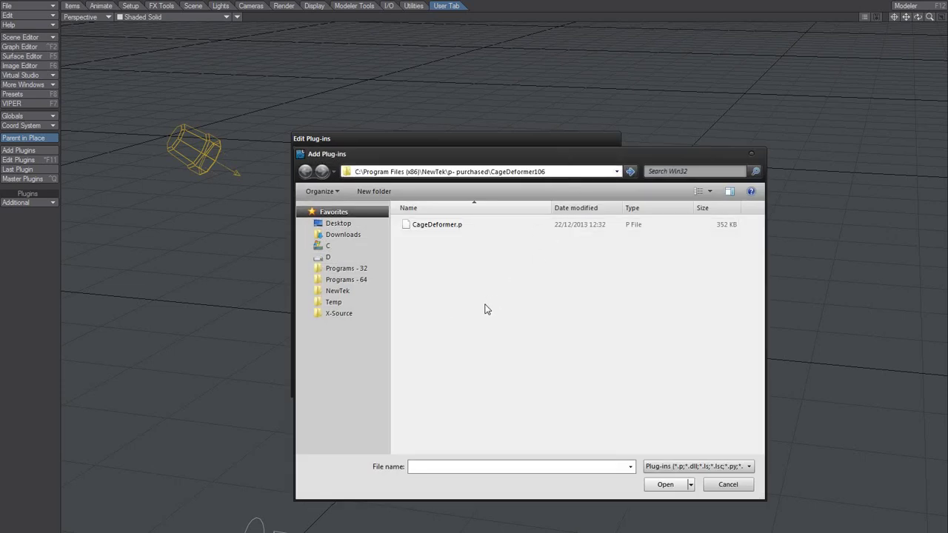
pyautogui.press('Return')
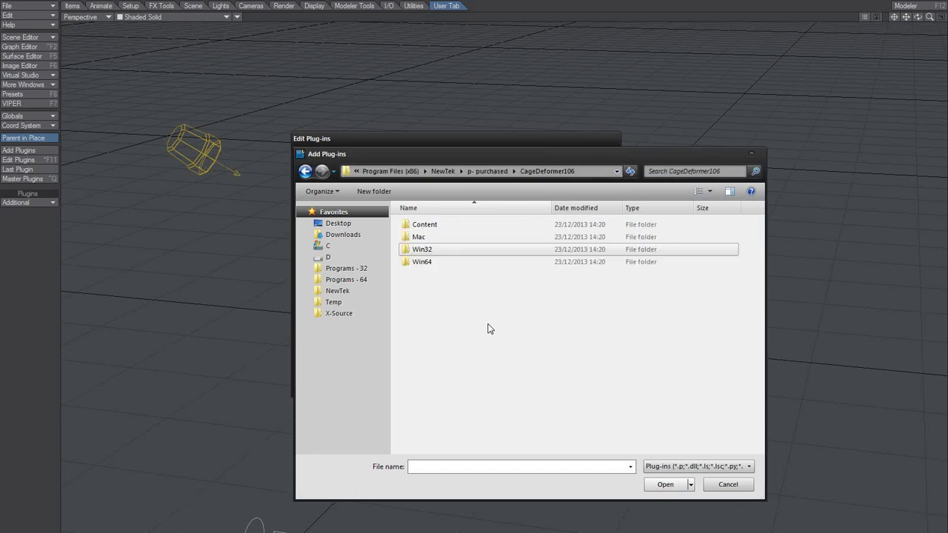
pyautogui.doubleClick(419, 249)
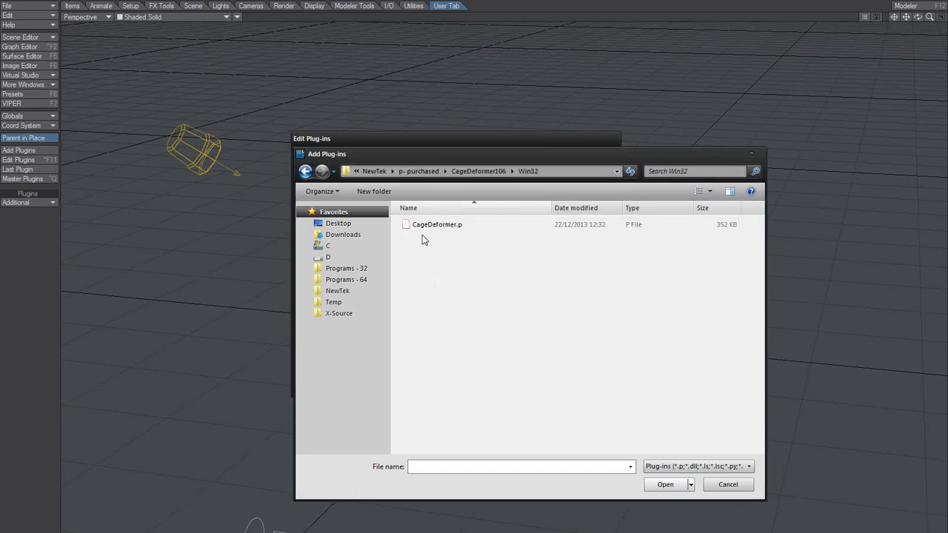
pyautogui.doubleClick(450, 225)
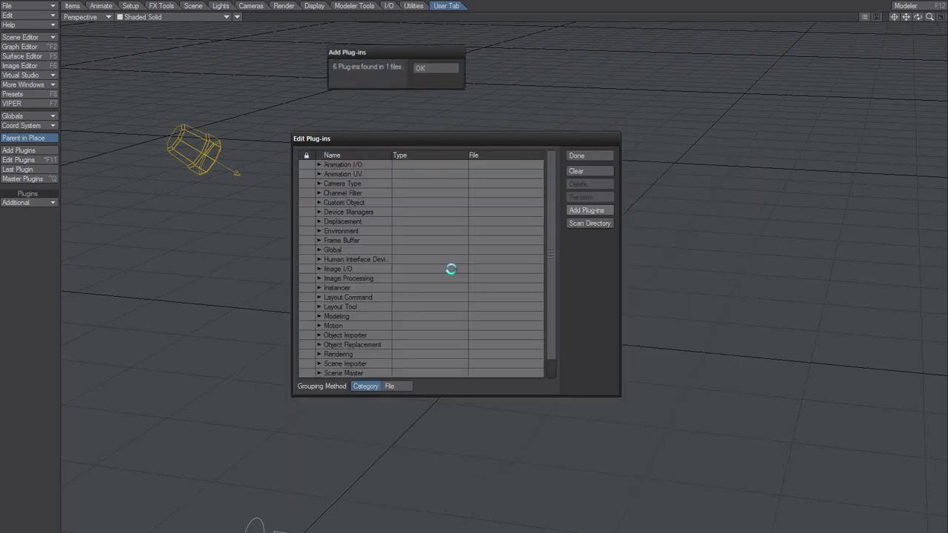
pyautogui.click(420, 68)
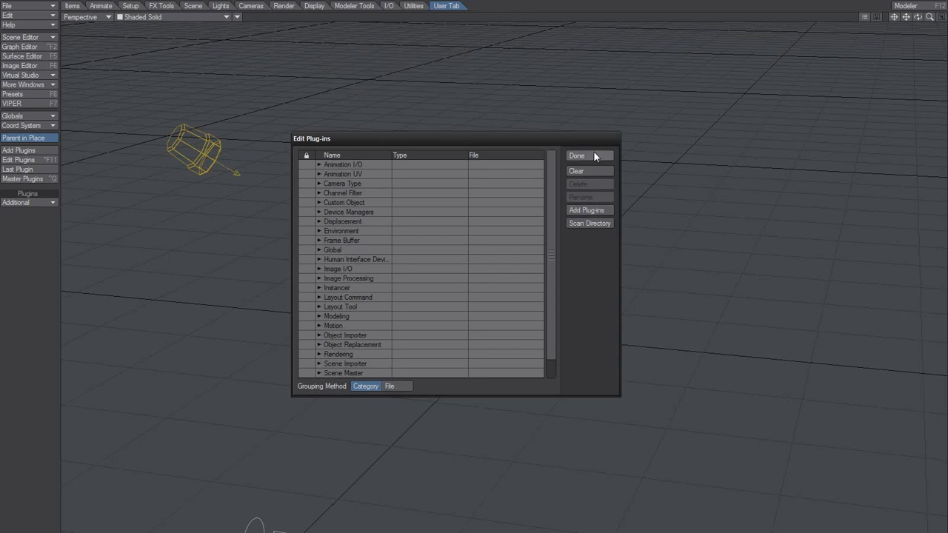
pyautogui.click(592, 156)
# Step: In Configure Menus, browse the Plug-ins category, then search for 3PS to reveal 3PS_CageDeformer_Add under Additional
pyautogui.hotkey('alt', 'F10')
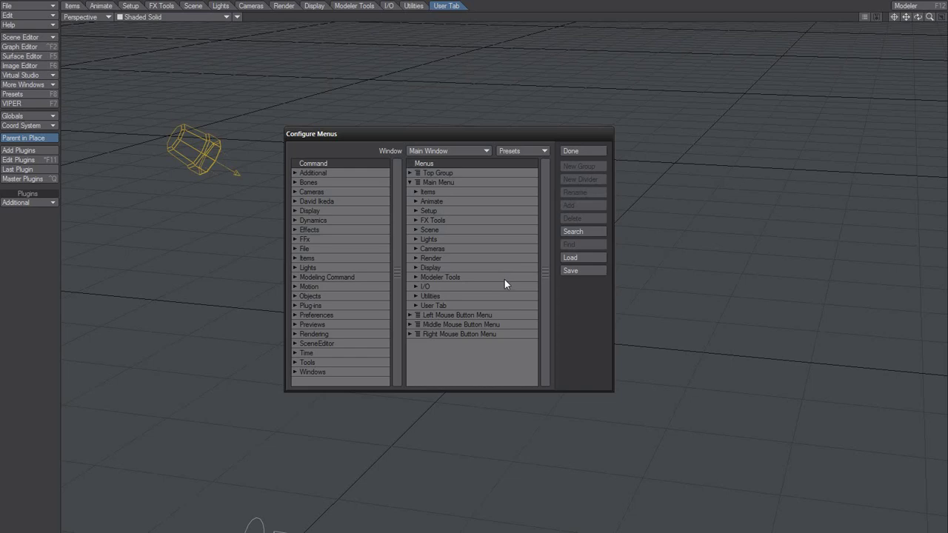
pyautogui.click(295, 305)
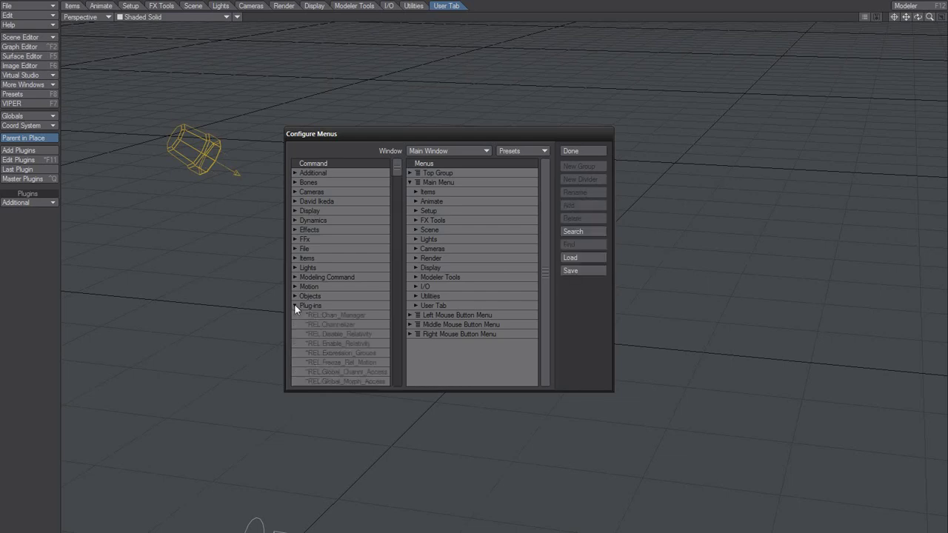
pyautogui.moveTo(397, 167)
pyautogui.mouseDown()
pyautogui.moveTo(391, 377)
pyautogui.moveTo(404, 163)
pyautogui.mouseUp()
pyautogui.click(295, 305)
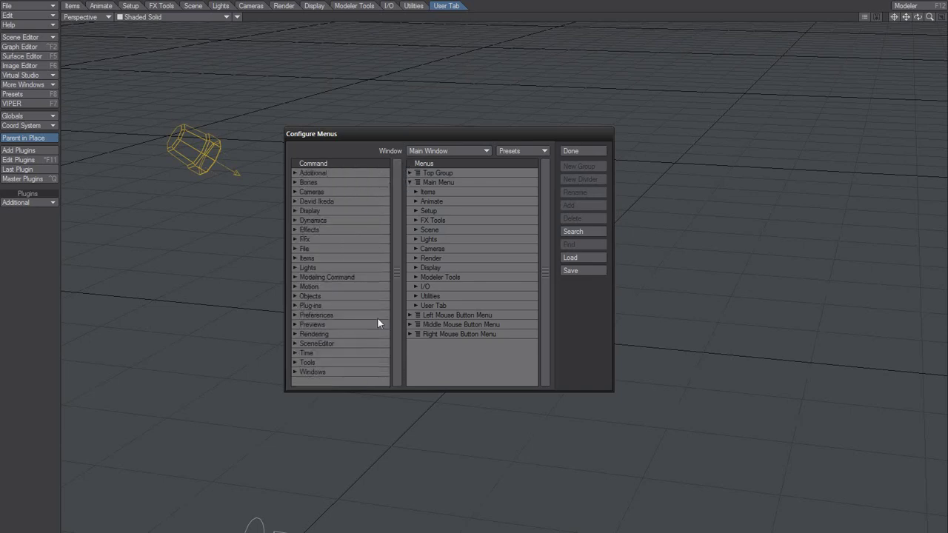
pyautogui.click(573, 231)
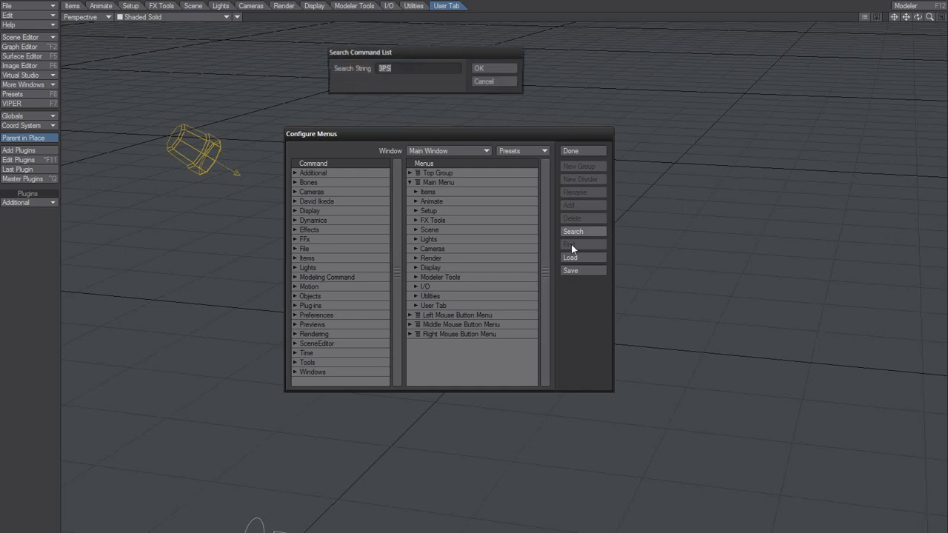
pyautogui.click(495, 66)
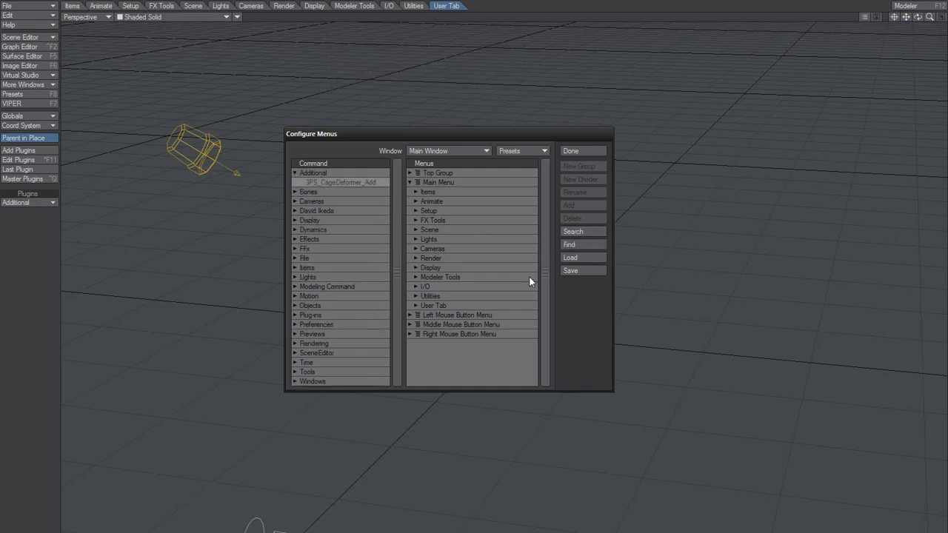
# Step: Add a new menu group after User Tab and rename it 'Cage Deformer'
pyautogui.click(442, 305)
pyautogui.click(584, 166)
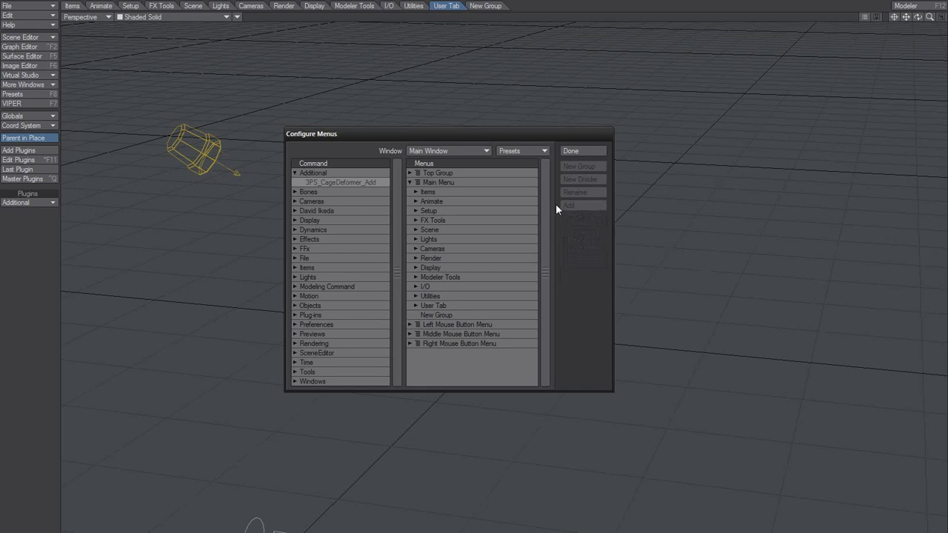
pyautogui.click(445, 315)
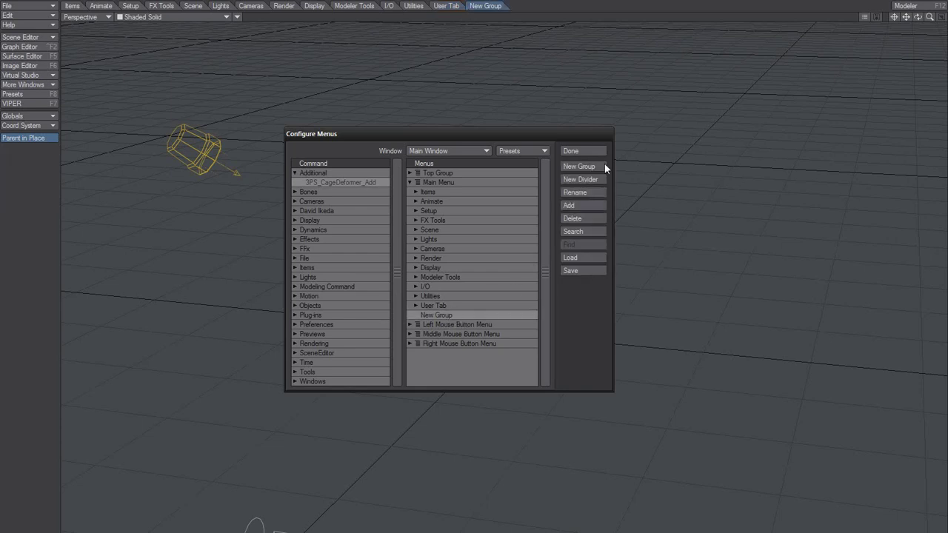
pyautogui.click(579, 193)
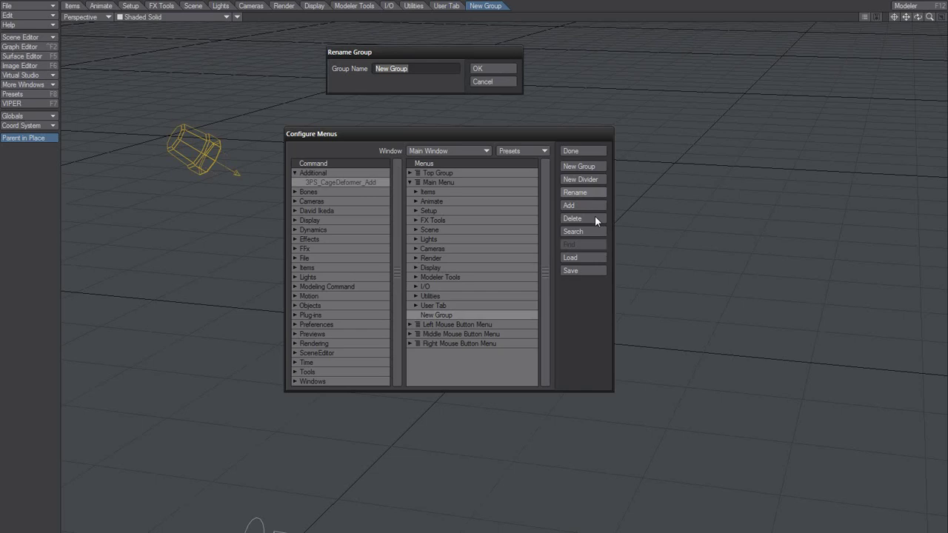
pyautogui.write('Cage Deformer')
pyautogui.press('Return')
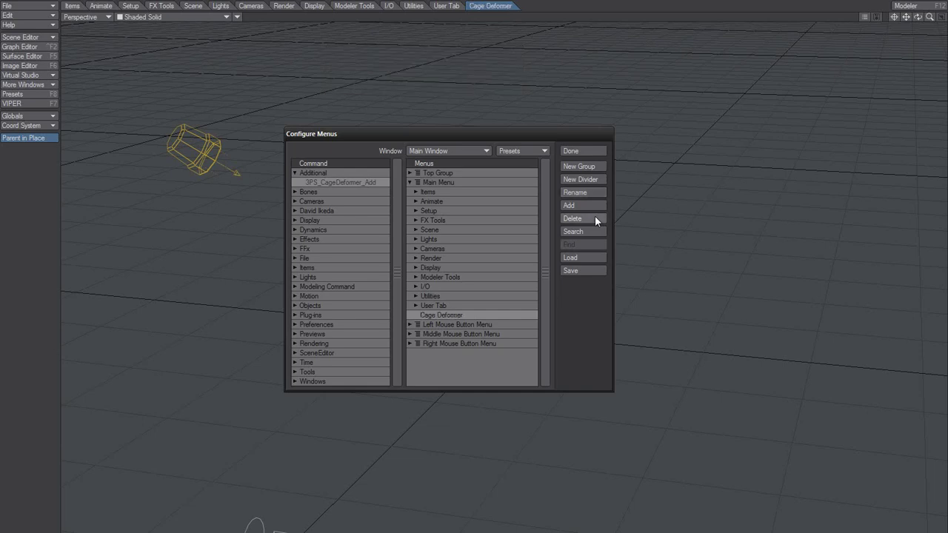
# Step: Add the 3PS_CageDeformer_Add command to the Cage Deformer group
pyautogui.moveTo(338, 184); pyautogui.dragTo(476, 317)
pyautogui.click(442, 316)
pyautogui.moveTo(316, 183); pyautogui.dragTo(439, 314)
pyautogui.moveTo(328, 183); pyautogui.dragTo(443, 318)
pyautogui.click(445, 316)
pyautogui.click(342, 182)
pyautogui.click(572, 206)
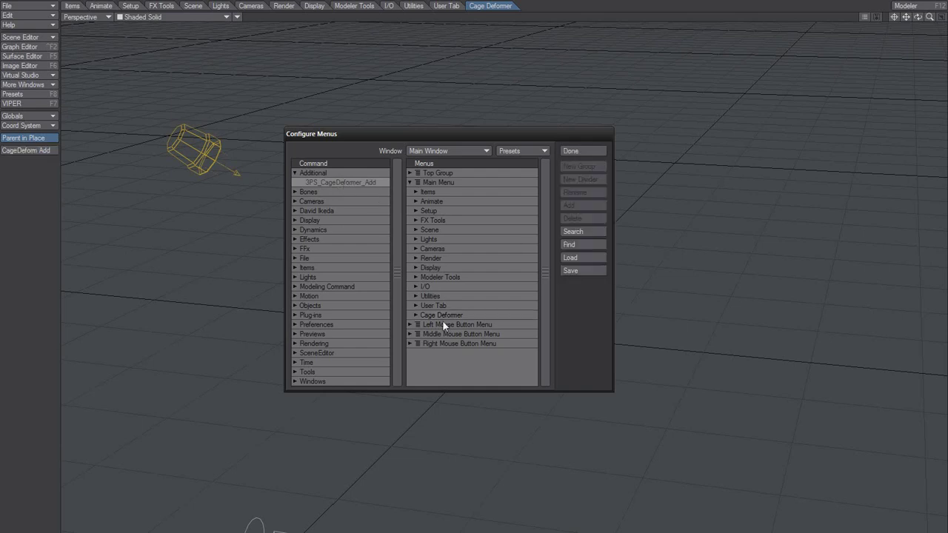
# Step: Expand Cage Deformer to confirm CageDeform Add is listed, and collapse the Additional category
pyautogui.click(413, 315)
pyautogui.click(467, 323)
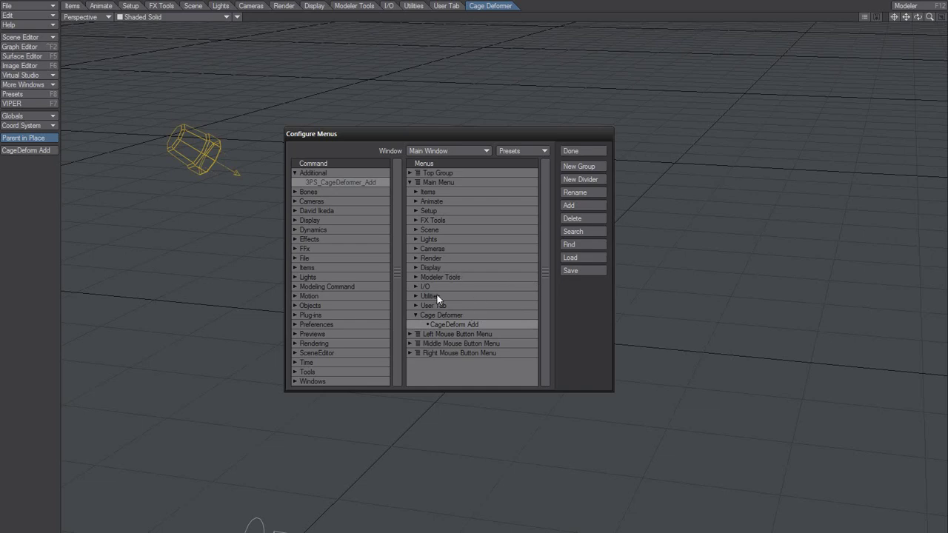
pyautogui.click(295, 172)
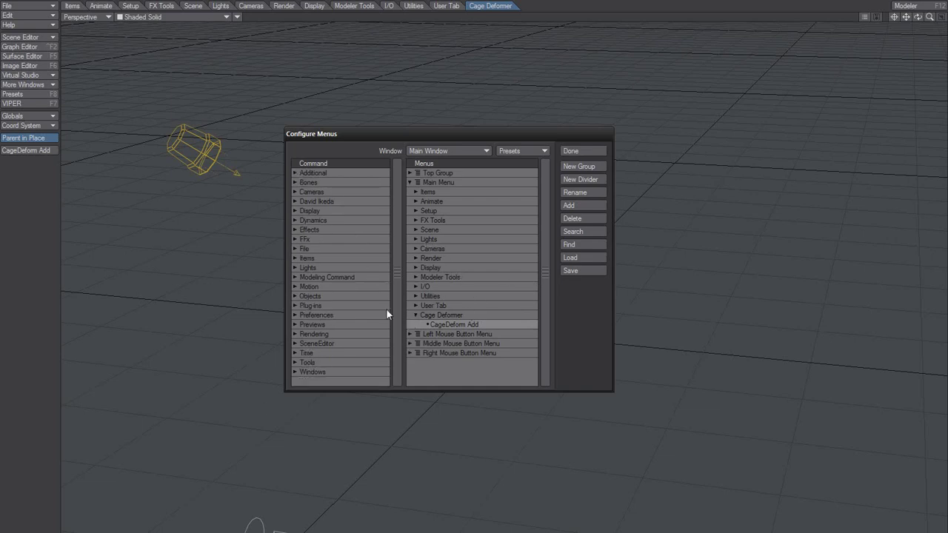
# Step: Search for 3PS again and place 3PS_CageDeformer_Tool in Cage Deformer beneath CageDeform Add
pyautogui.click(574, 232)
pyautogui.click(492, 68)
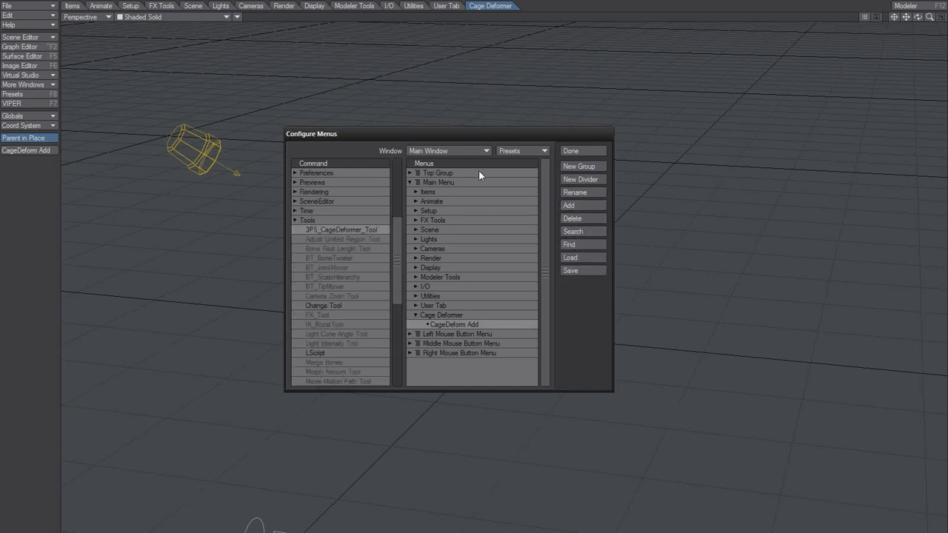
pyautogui.moveTo(341, 228); pyautogui.dragTo(471, 327)
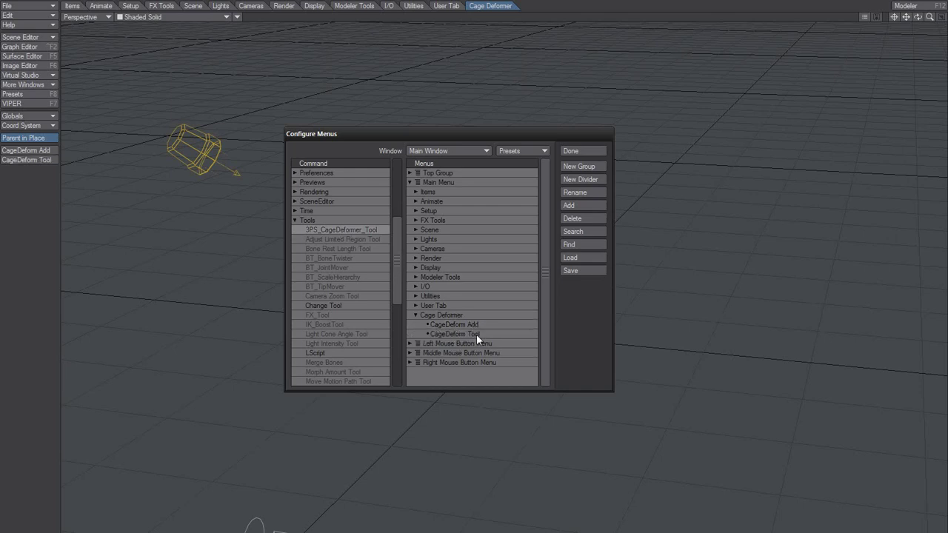
pyautogui.click(413, 316)
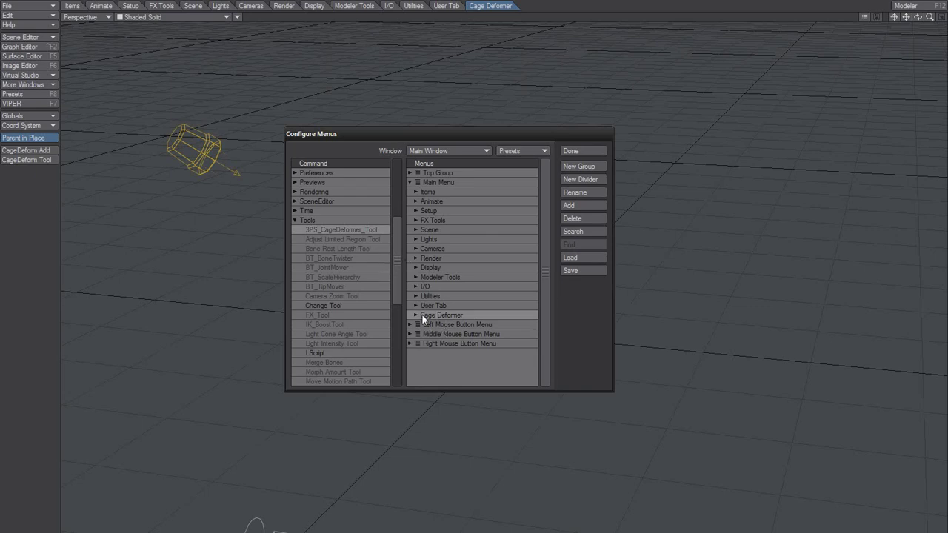
pyautogui.click(421, 314)
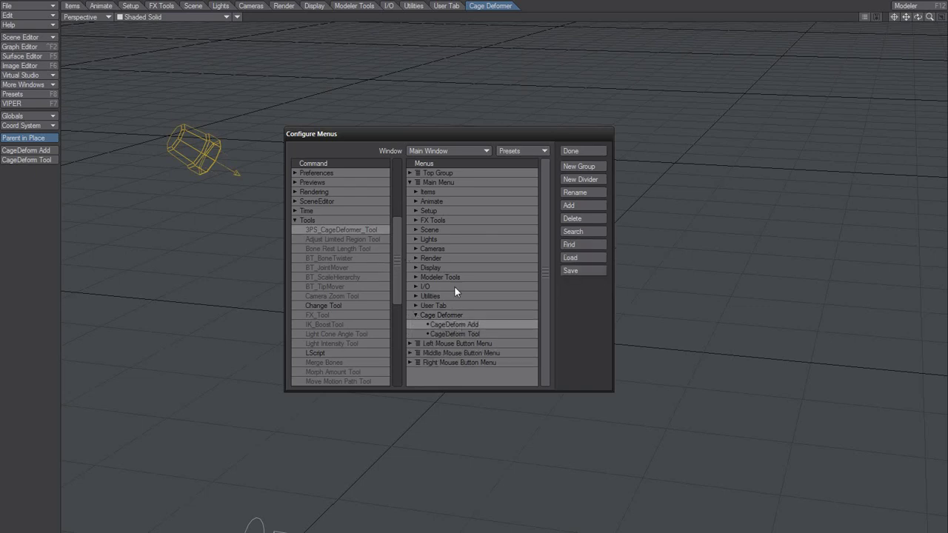
pyautogui.click(294, 220)
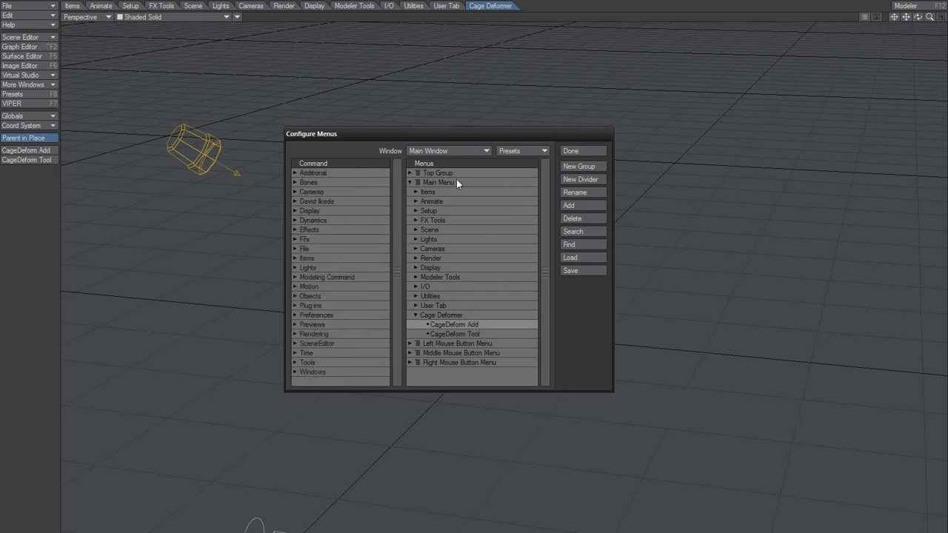
# Step: Close Configure Menus with Done, leaving the Cage Deformer tab with CageDeform Add and CageDeform Tool
pyautogui.click(581, 151)
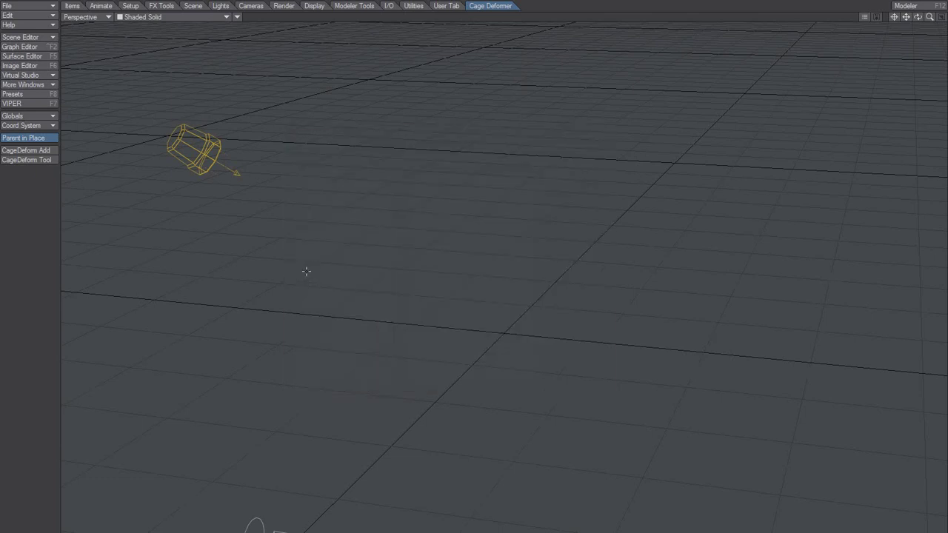